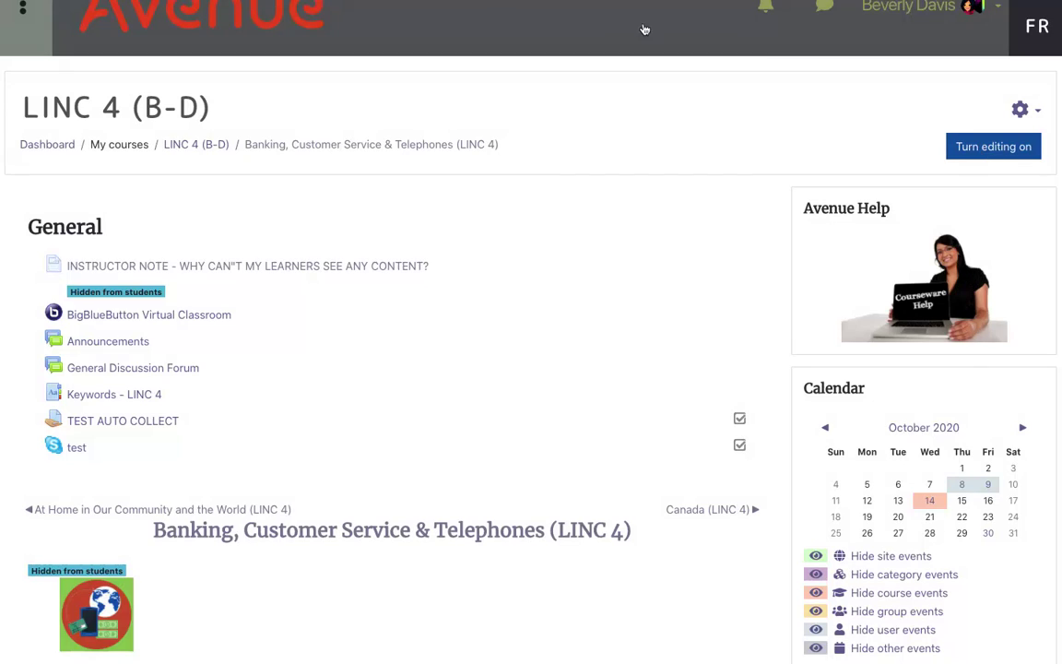
Turn editing on and start a new Label in the Banking, Customer Service & Telephones (LINC 3/4) topic.
{"action": "left_click", "coordinate": [993, 148]}
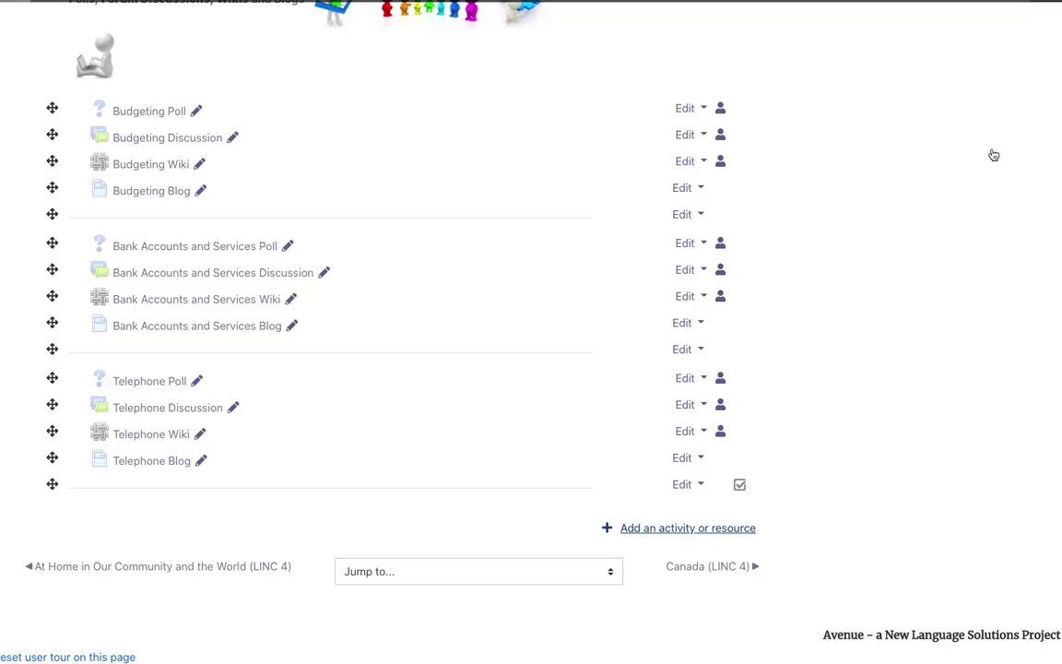
{"action": "left_click", "coordinate": [655, 529]}
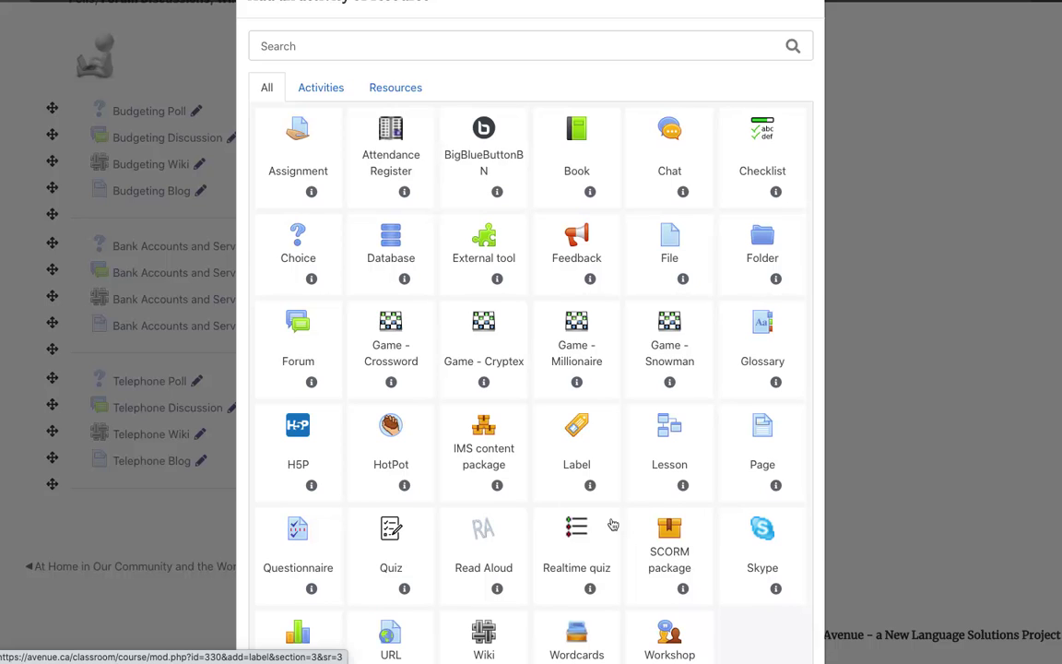
{"action": "left_click", "coordinate": [576, 430]}
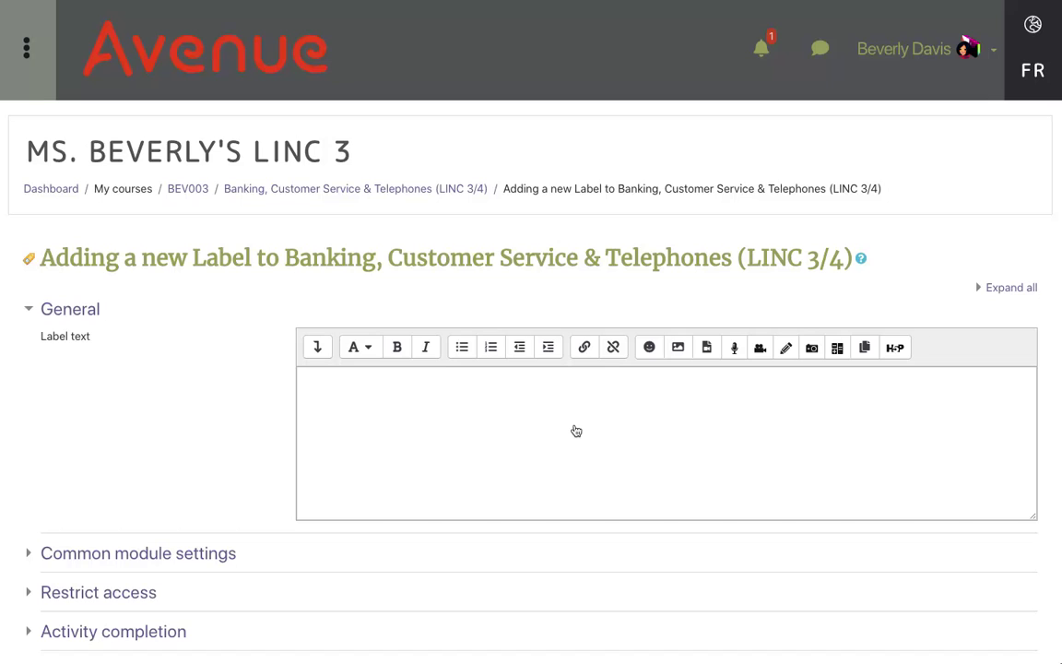
Enter 'Reading #2' as the label text and format it as Heading (large).
{"action": "left_click", "coordinate": [318, 347]}
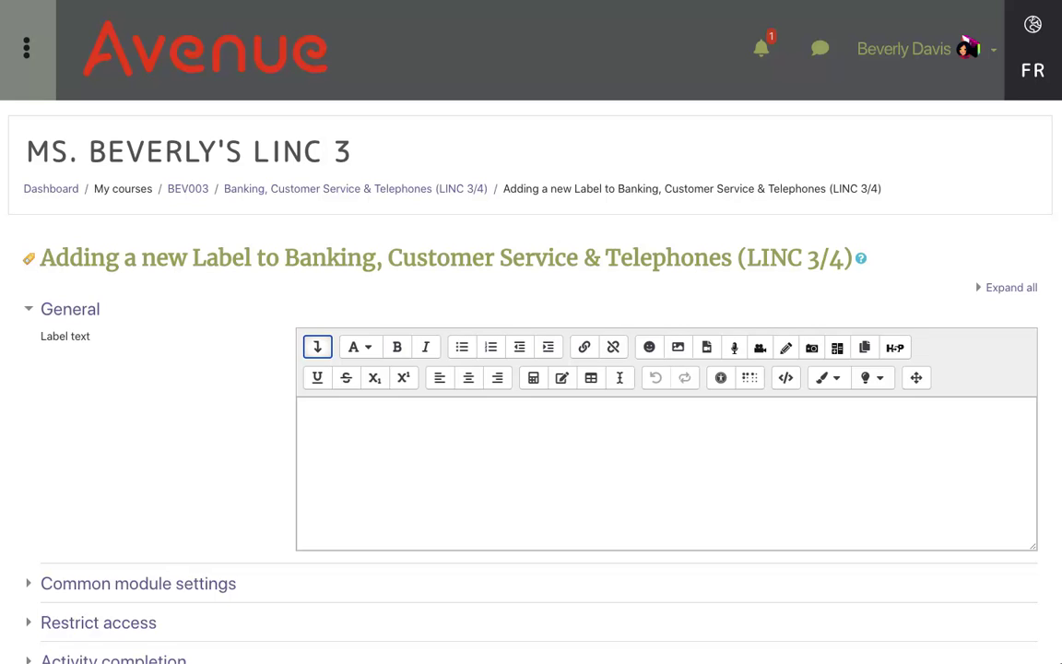
{"action": "left_click", "coordinate": [307, 411]}
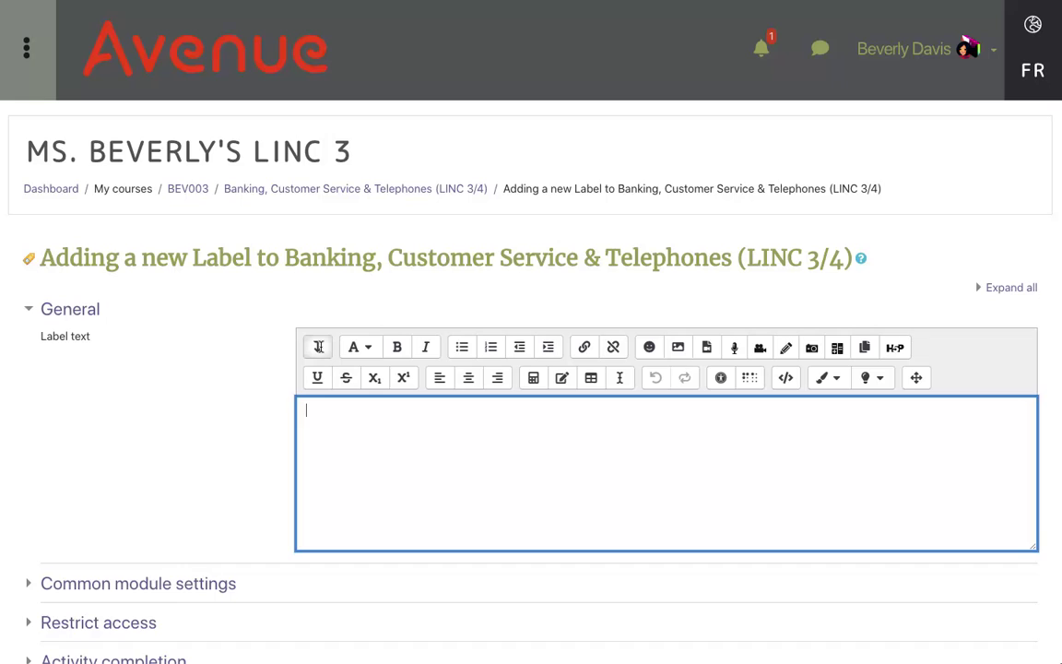
{"action": "type", "text": "Reading #2"}
{"action": "left_click_drag", "start_coordinate": [365, 411], "coordinate": [287, 419]}
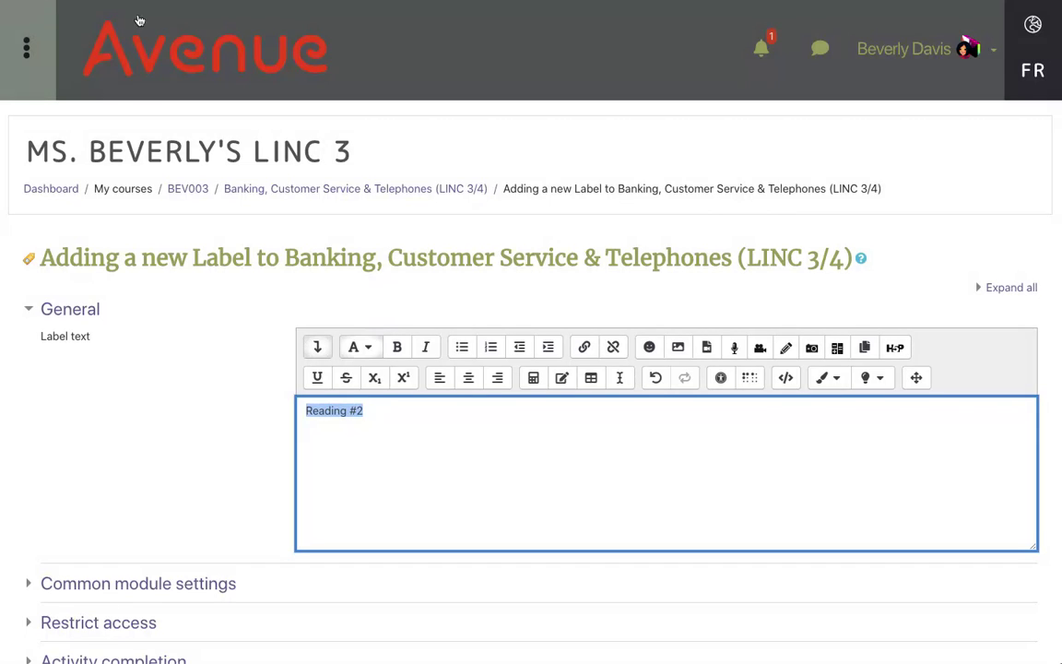
{"action": "left_click", "coordinate": [368, 349]}
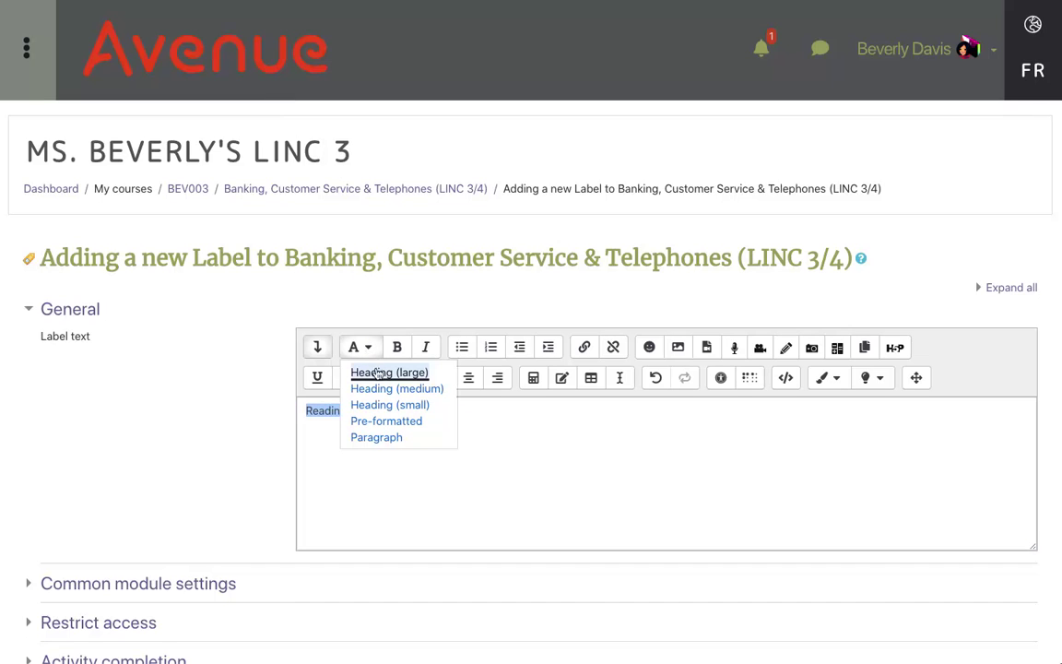
{"action": "left_click", "coordinate": [374, 391]}
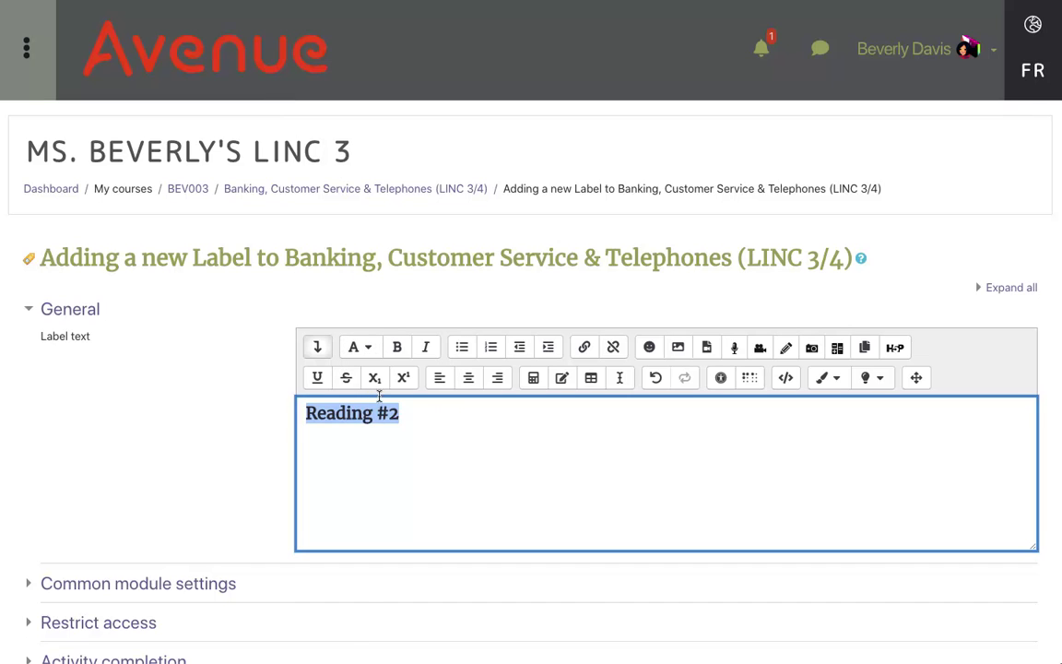
{"action": "left_click", "coordinate": [379, 454]}
{"action": "scroll", "coordinate": [379, 457], "scroll_direction": "down", "scroll_amount": 3}
{"action": "scroll", "coordinate": [379, 480], "scroll_direction": "up", "scroll_amount": 1}
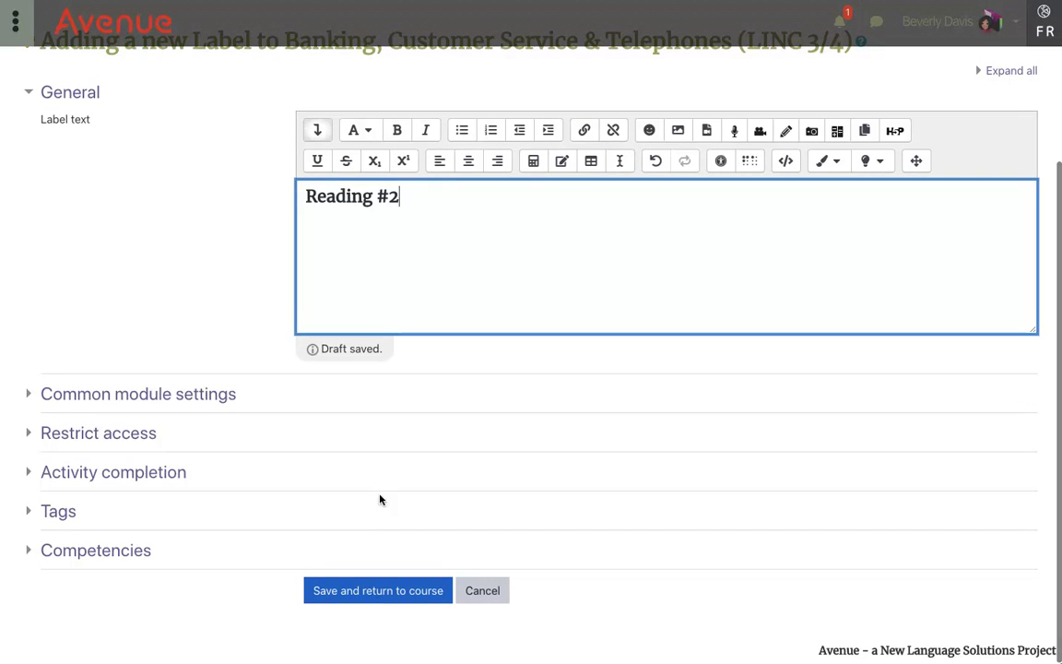
Save the Reading #2 label and move it directly after the Reading resource.
{"action": "left_click", "coordinate": [379, 595]}
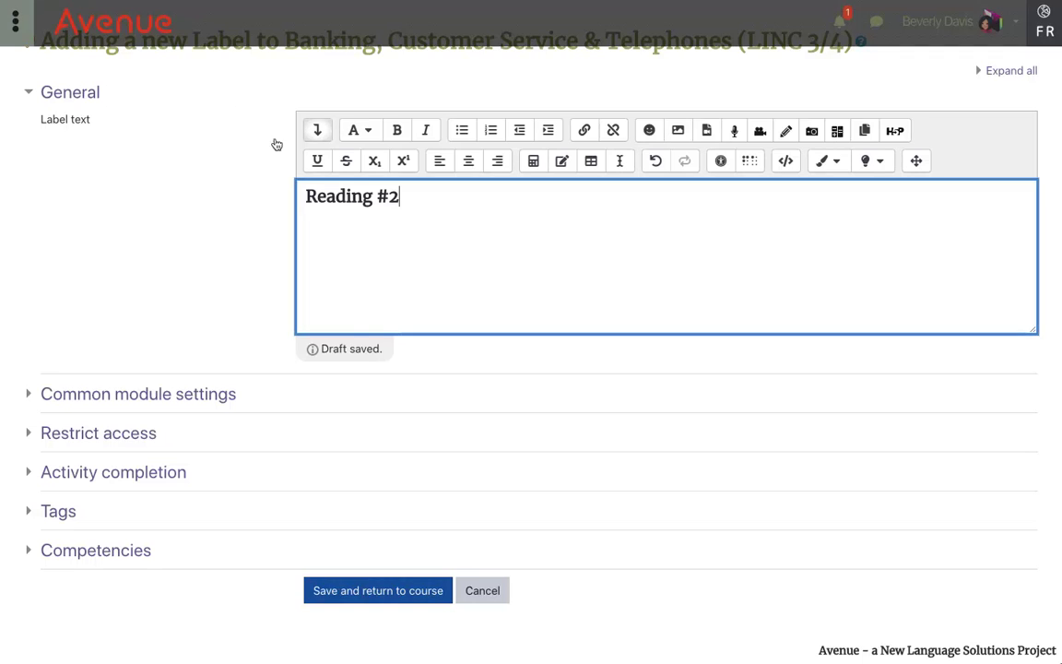
{"action": "left_click", "coordinate": [377, 594]}
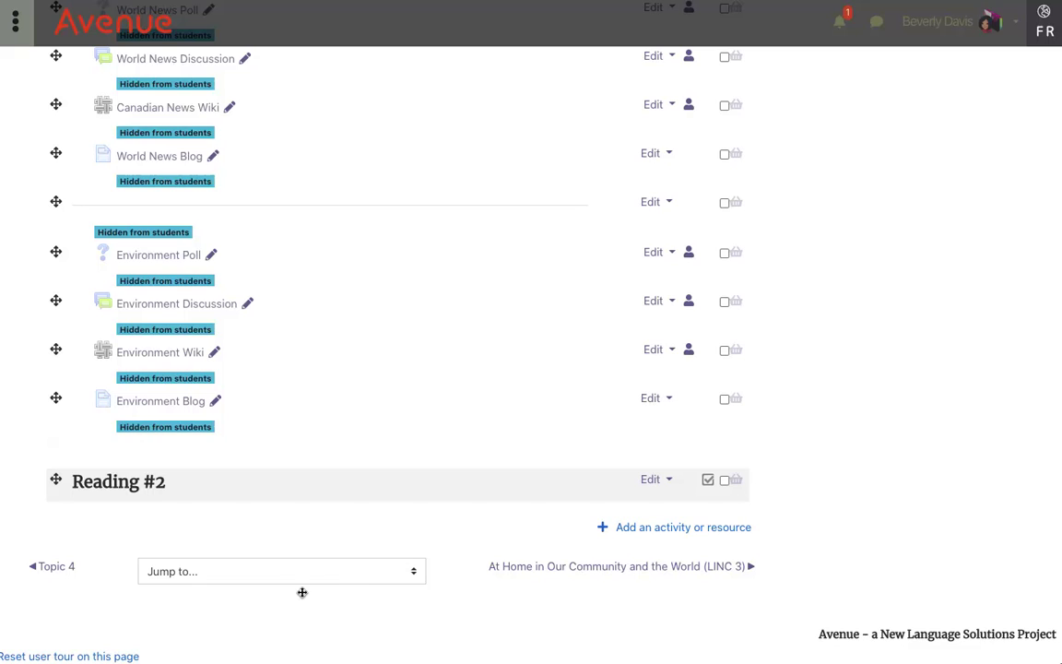
{"action": "left_click", "coordinate": [56, 480]}
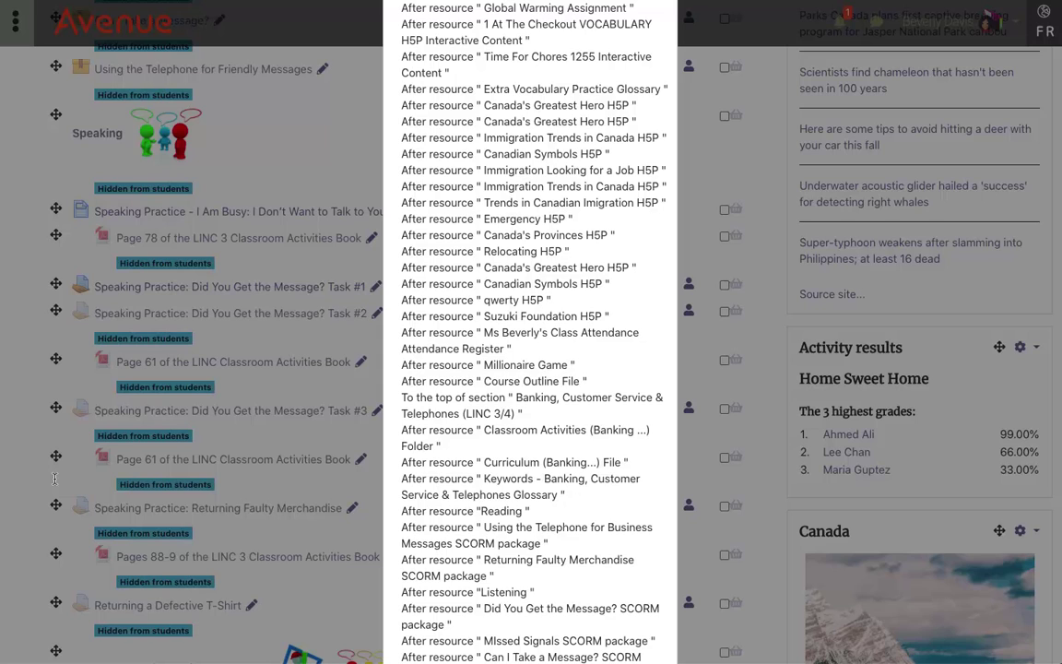
{"action": "left_click", "coordinate": [547, 560]}
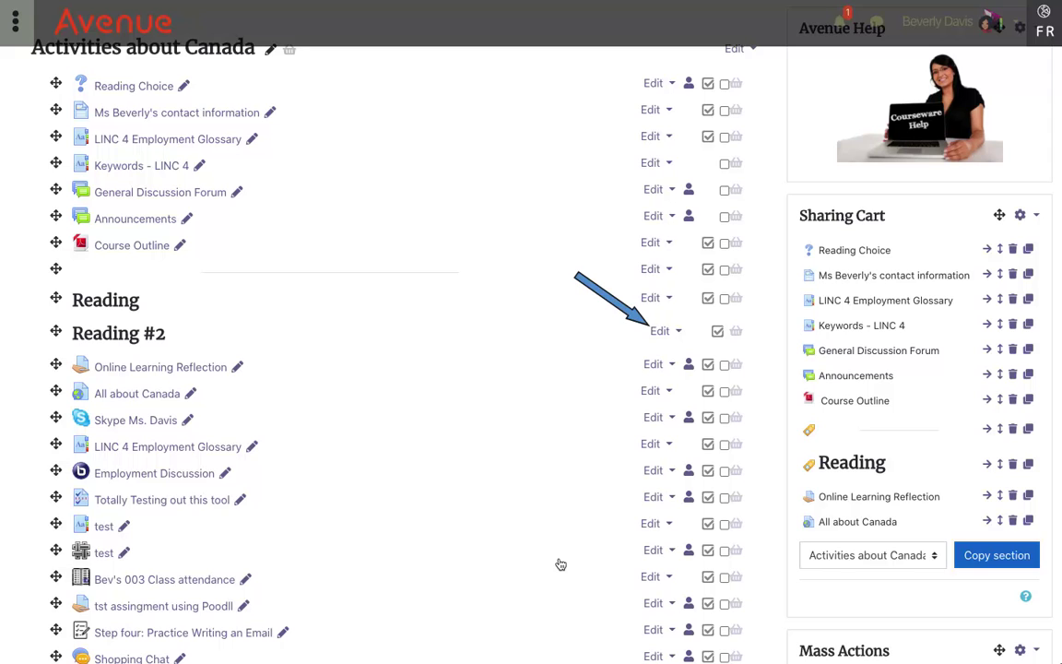
{"action": "left_click", "coordinate": [664, 334]}
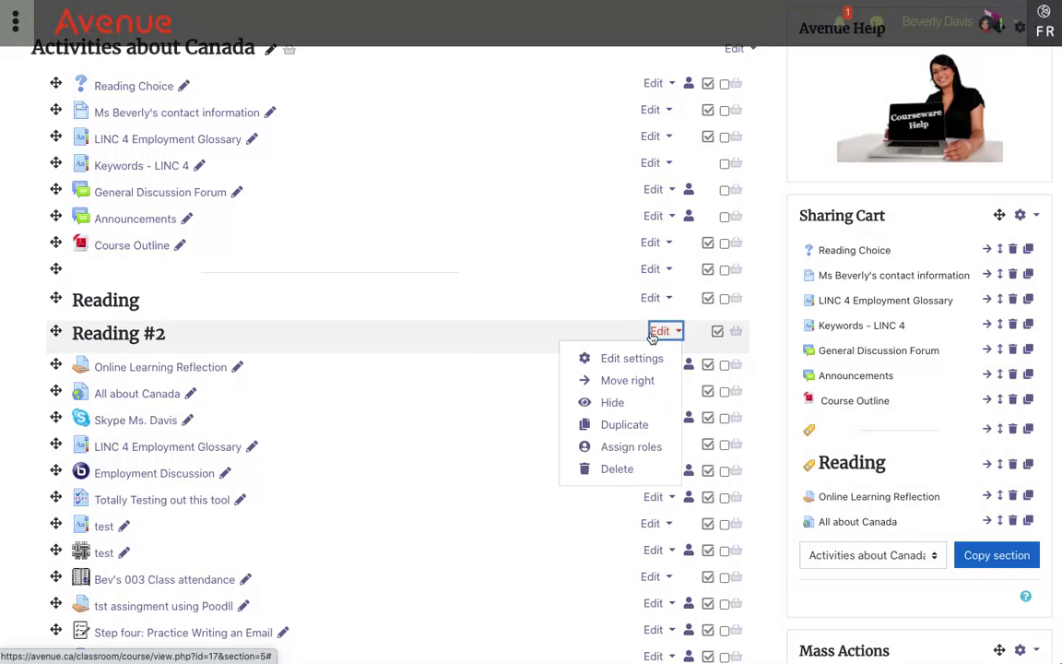
Open Edit settings for the Reading #2 label.
{"action": "left_click", "coordinate": [636, 360]}
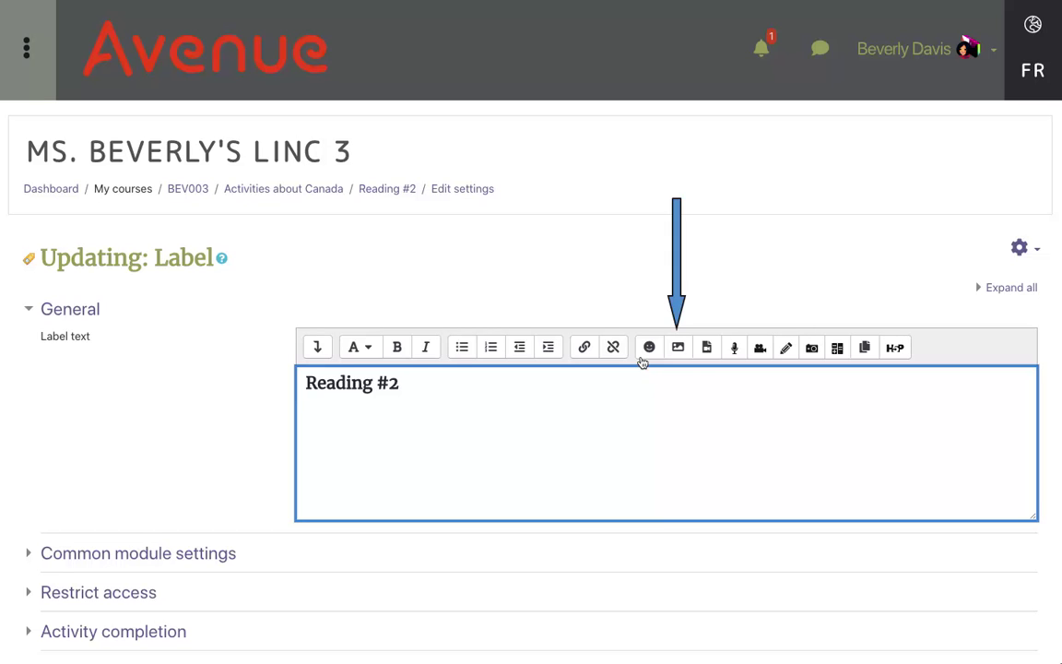
Upload the Raading2 image from Downloads into the label's Image dialog.
{"action": "left_click", "coordinate": [678, 348]}
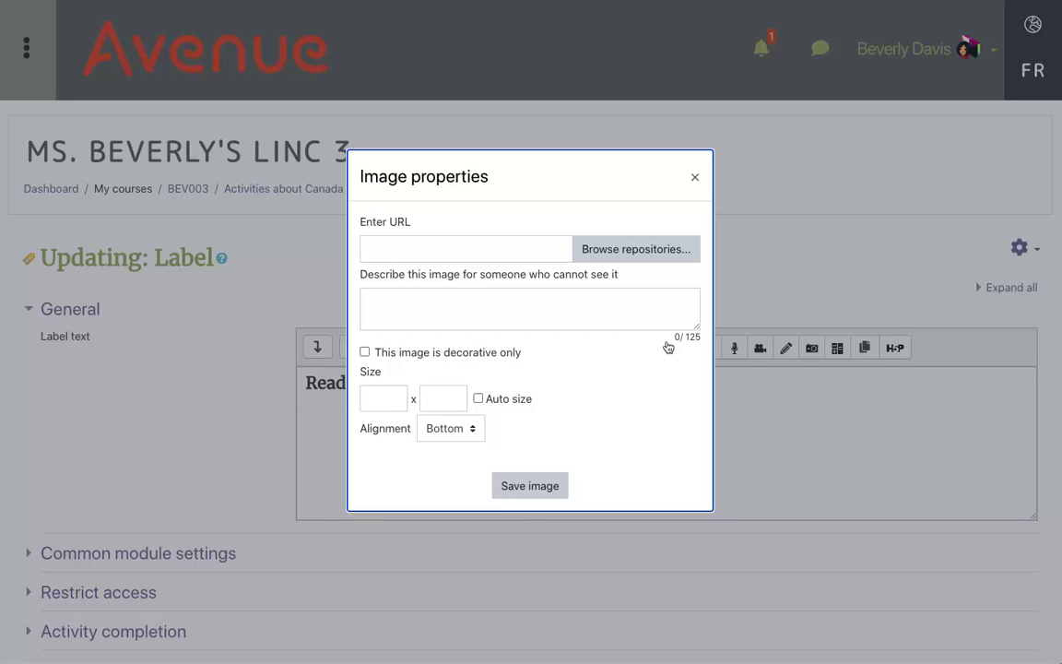
{"action": "left_click", "coordinate": [638, 250]}
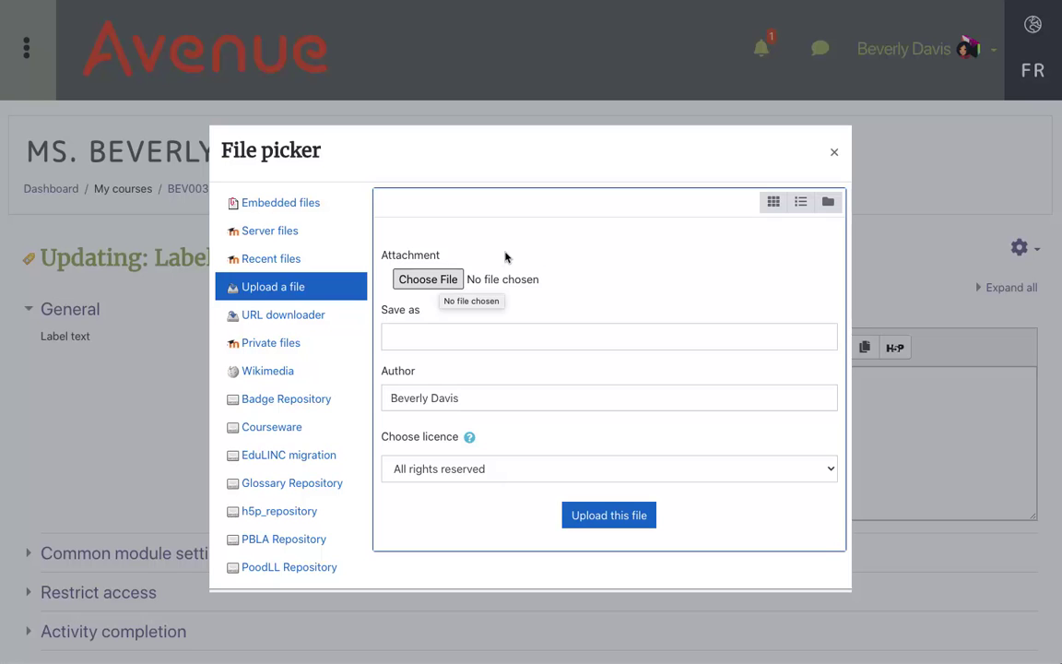
{"action": "left_click", "coordinate": [433, 280]}
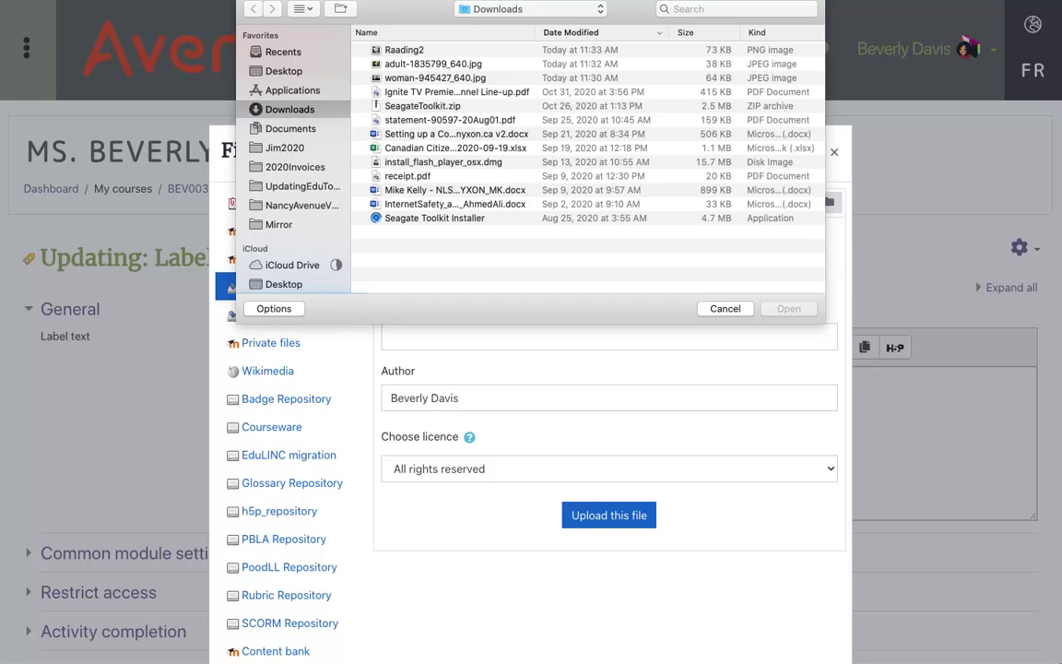
{"action": "left_click", "coordinate": [407, 52]}
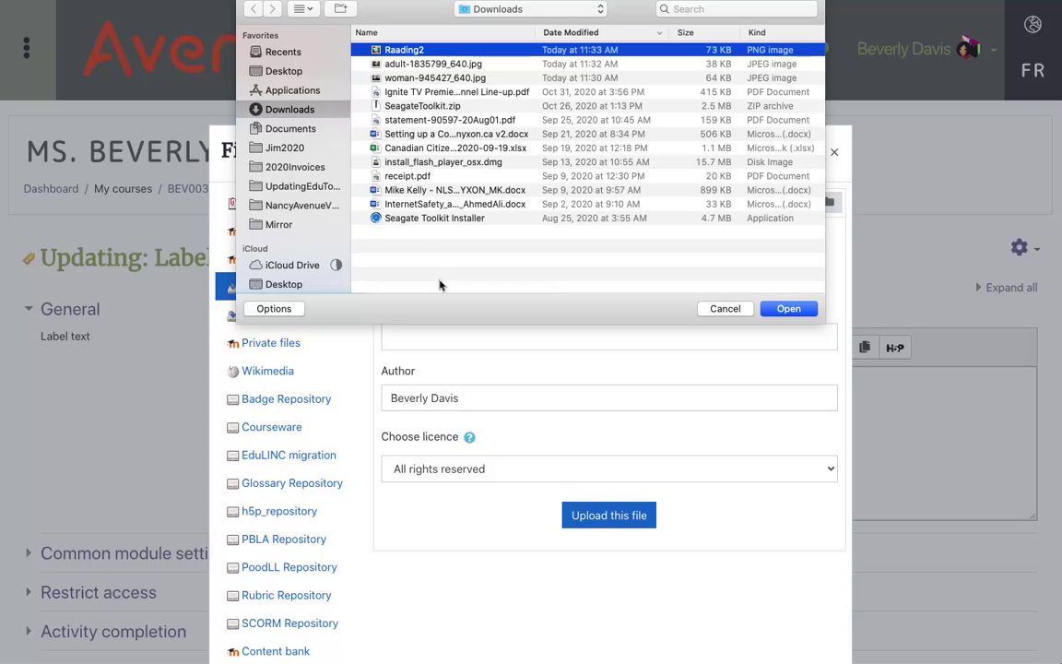
{"action": "double_click", "coordinate": [412, 54]}
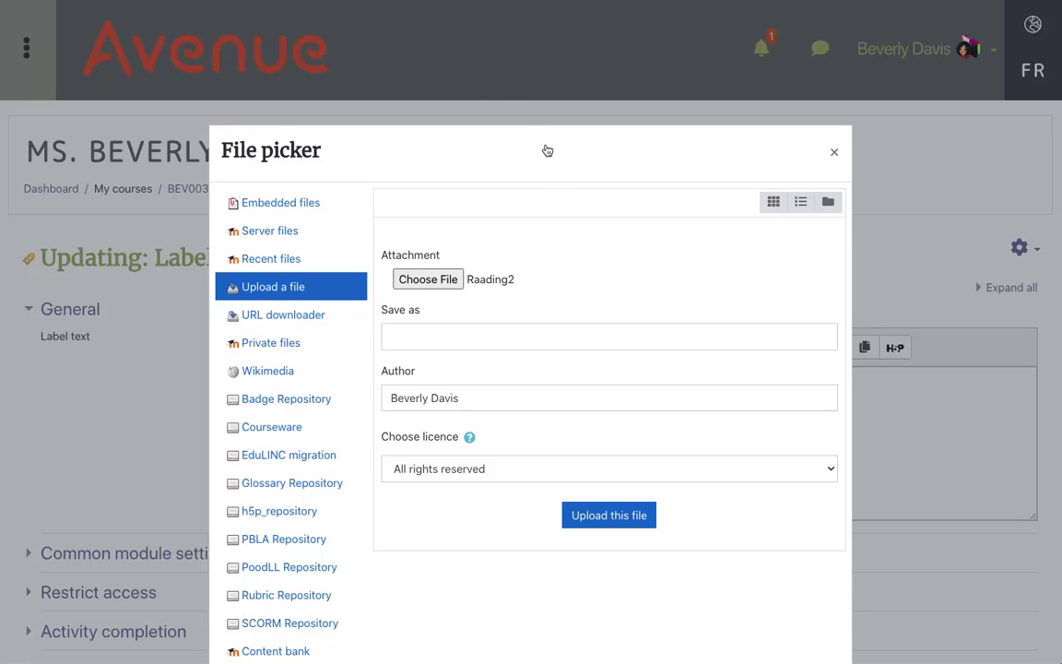
{"action": "left_click", "coordinate": [609, 515]}
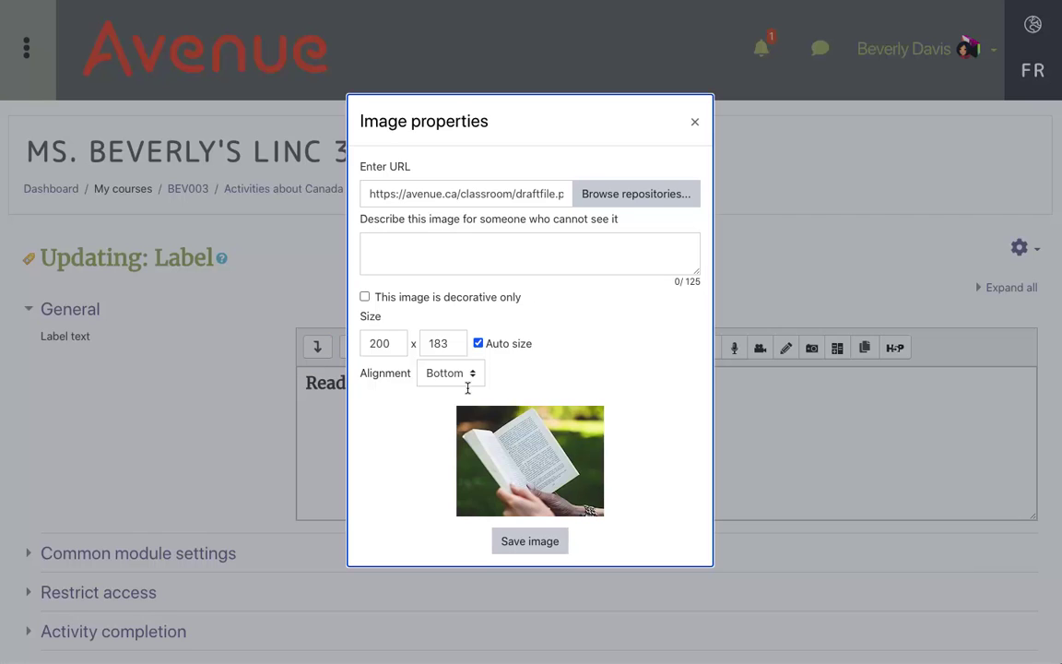
Describe the photo as 'Reading Image' and insert it into the label text.
{"action": "left_click", "coordinate": [453, 251]}
{"action": "type", "text": "Reading Image"}
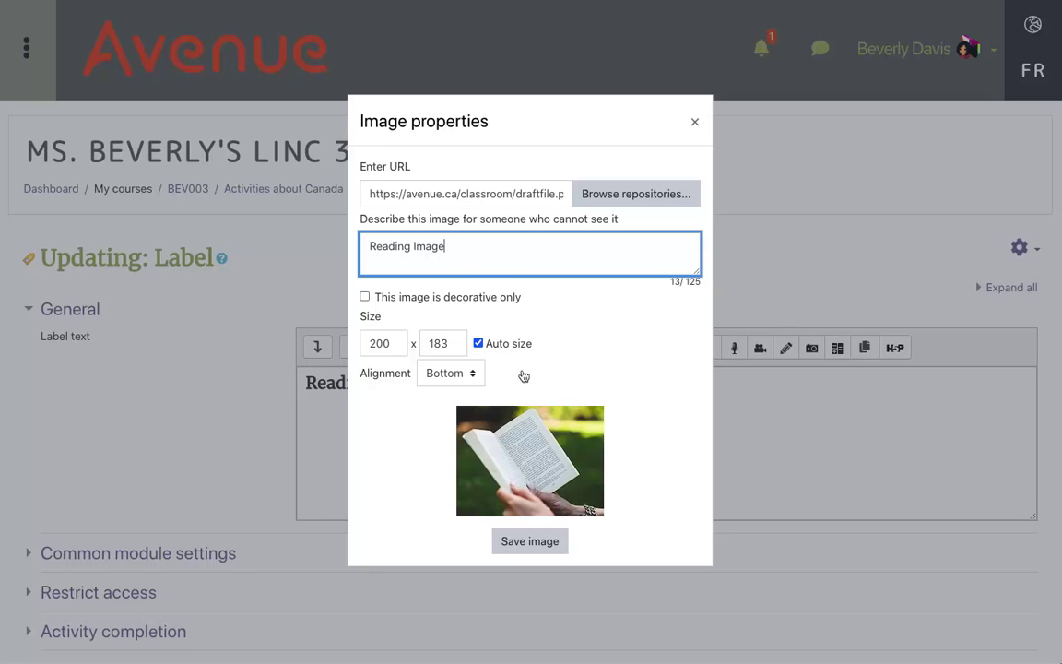
{"action": "left_click", "coordinate": [532, 542]}
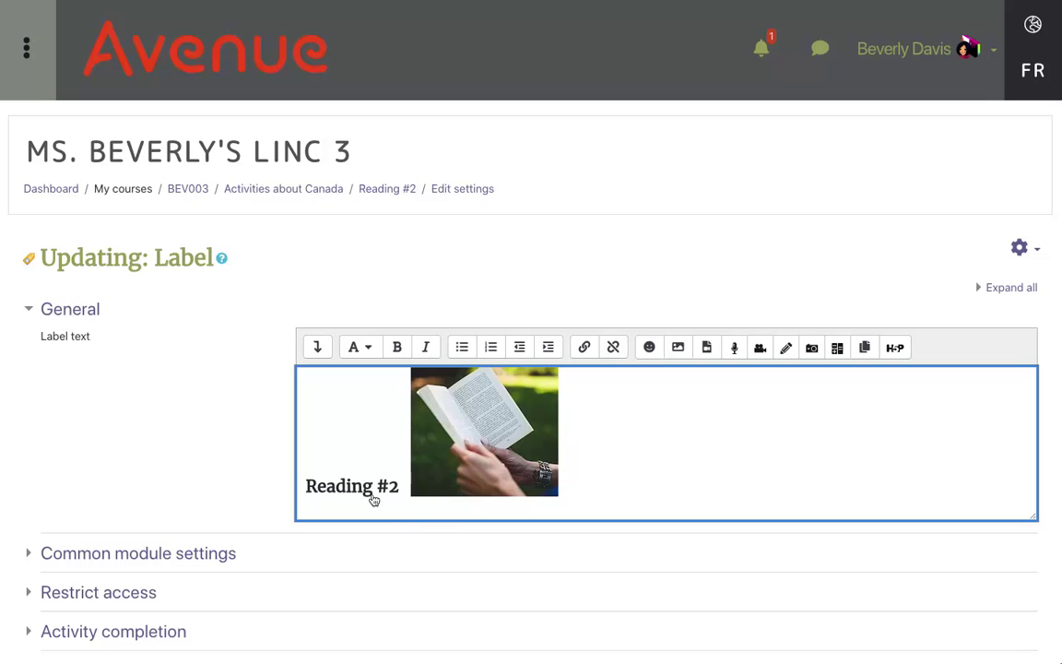
Append an <hr> line in the label's HTML and save the label to the course.
{"action": "left_click", "coordinate": [316, 349]}
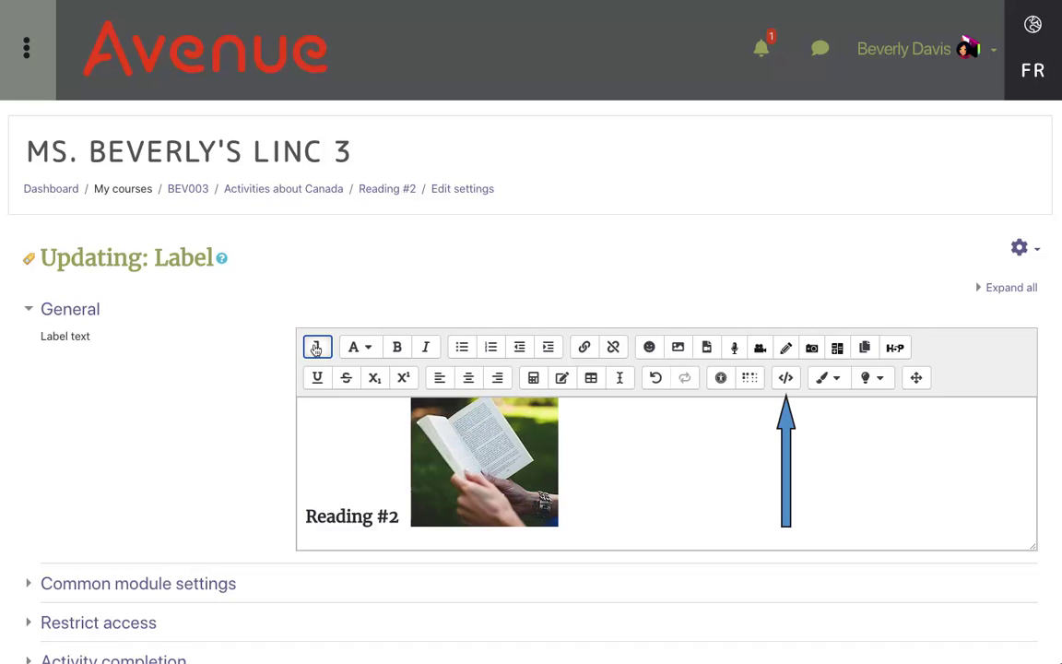
{"action": "left_click", "coordinate": [786, 379]}
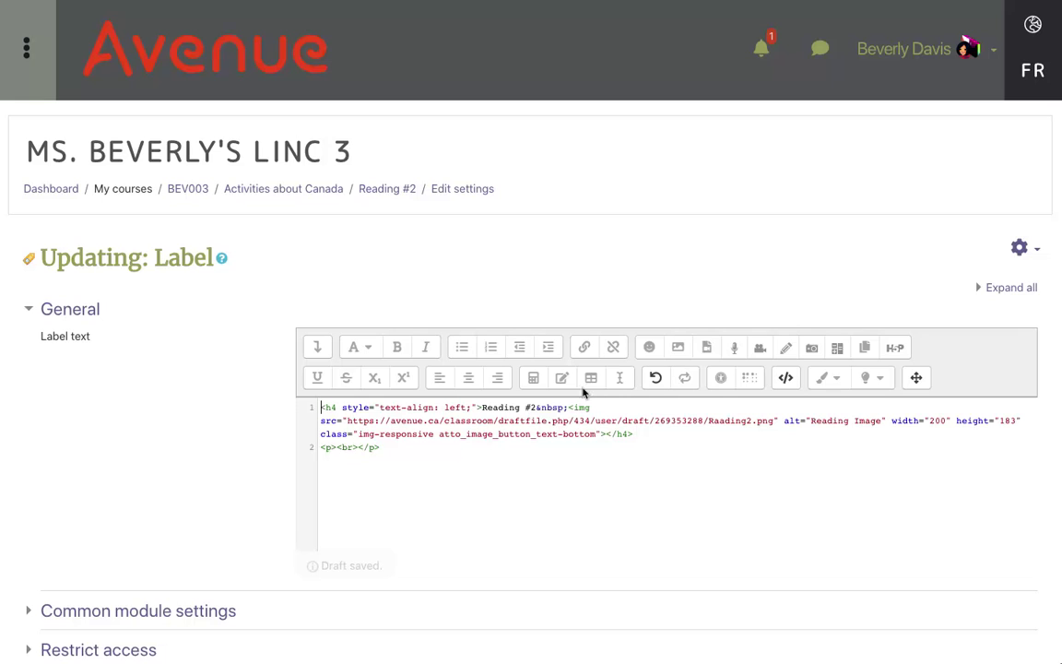
{"action": "left_click", "coordinate": [435, 475]}
{"action": "key", "text": "Return"}
{"action": "type", "text": "<"}
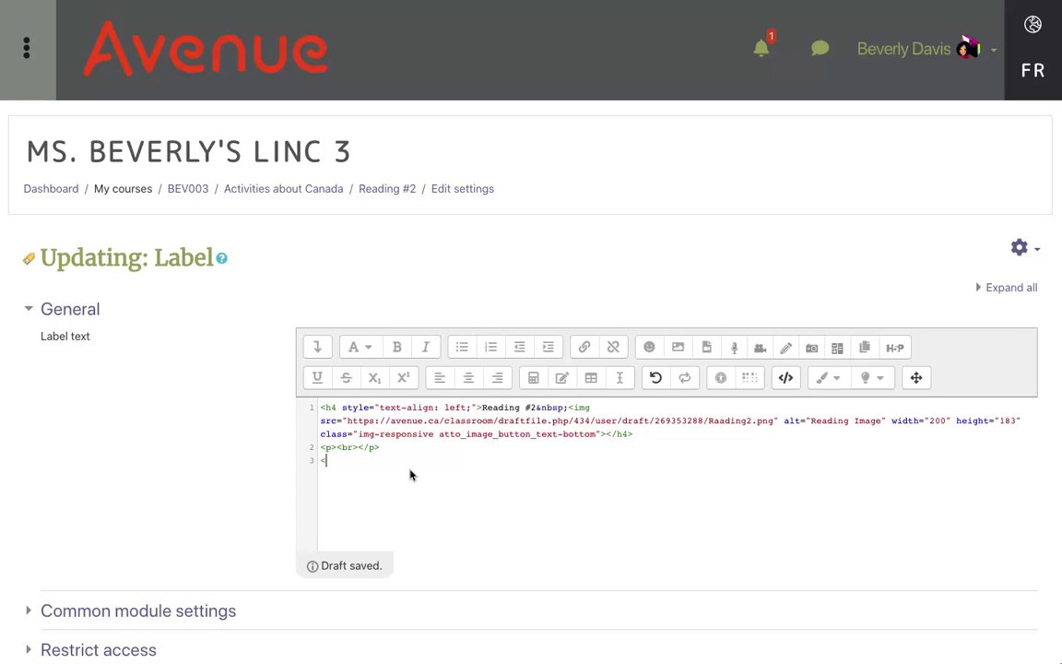
{"action": "type", "text": "hr>"}
{"action": "scroll", "coordinate": [426, 523], "scroll_direction": "down", "scroll_amount": 3}
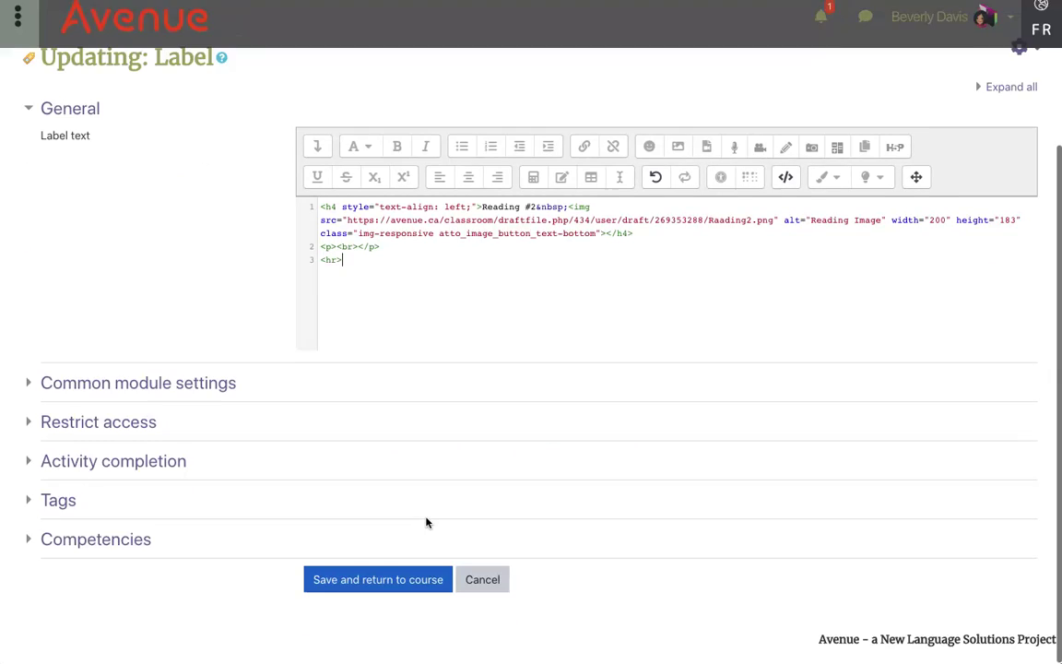
{"action": "scroll", "coordinate": [426, 523], "scroll_direction": "up", "scroll_amount": 1}
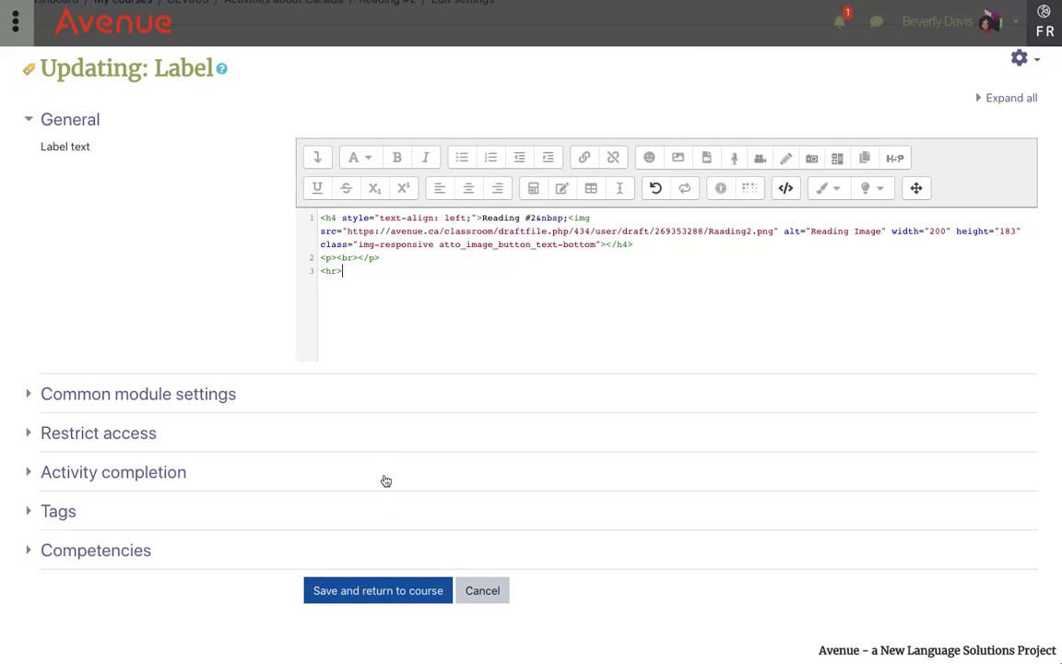
{"action": "left_click", "coordinate": [390, 592]}
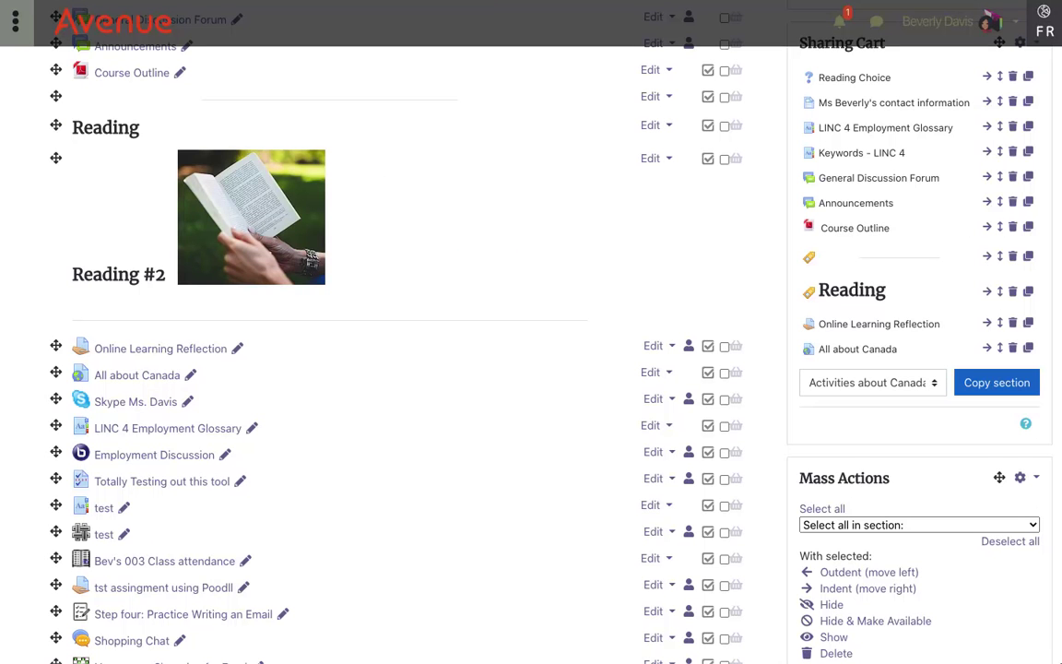